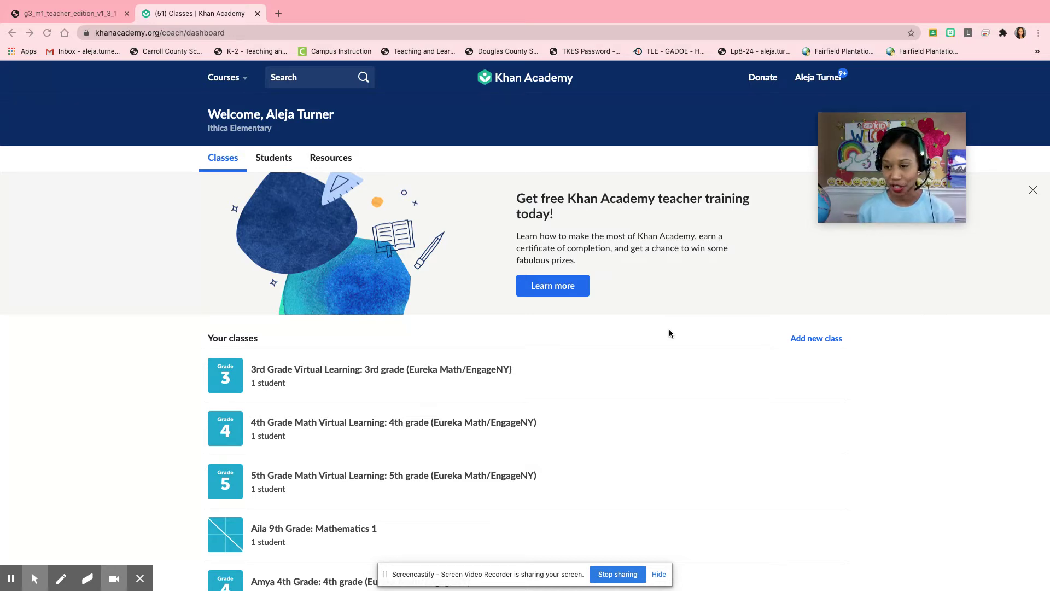
Step: Open the 3rd grade class's Assign page and browse Module 1 Topic A videos and exercises
{"action": "left_click", "coordinate": [384, 370]}
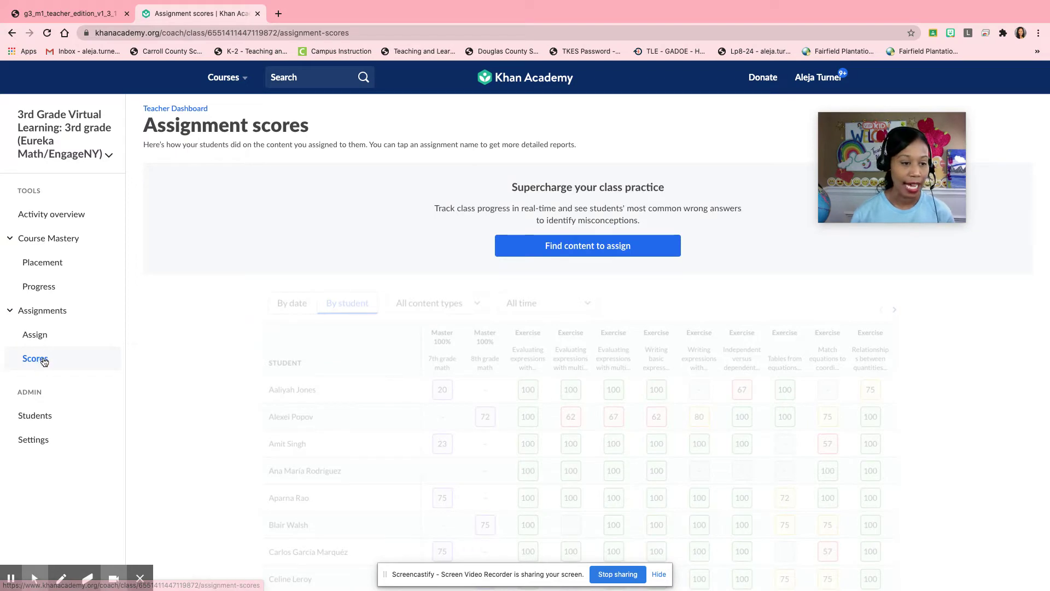
{"action": "left_click", "coordinate": [40, 336]}
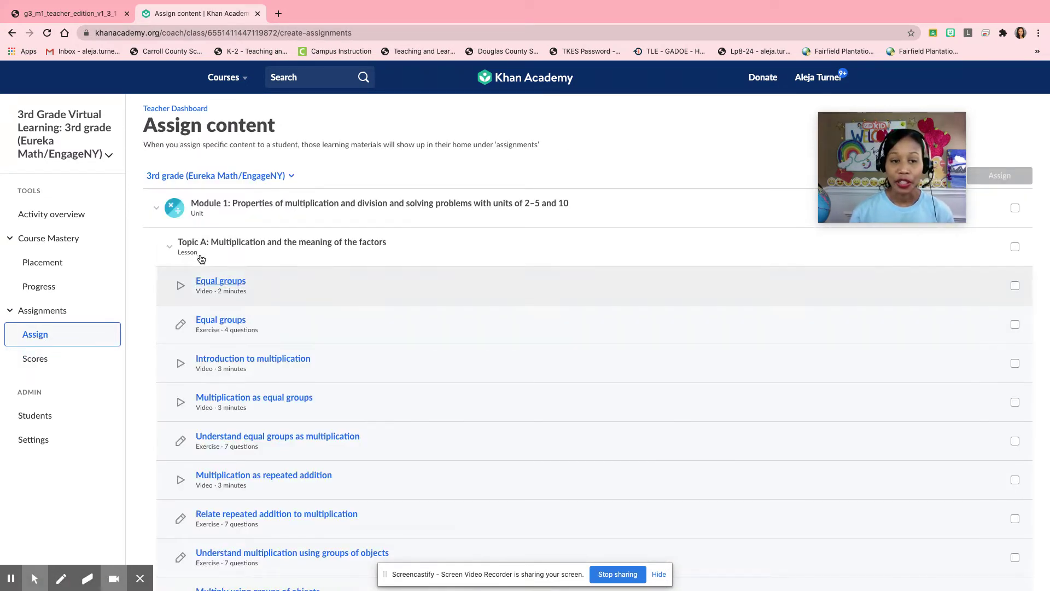
{"action": "scroll", "coordinate": [286, 315], "scroll_direction": "down", "scroll_amount": 1}
{"action": "scroll", "coordinate": [286, 316], "scroll_direction": "up", "scroll_amount": 1}
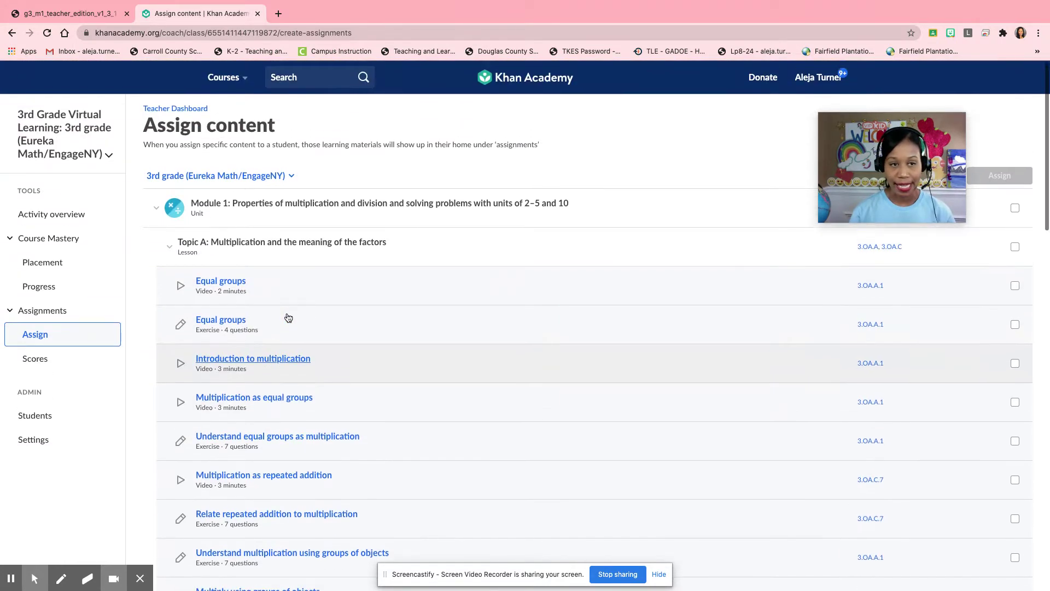
{"action": "scroll", "coordinate": [289, 316], "scroll_direction": "down", "scroll_amount": 3}
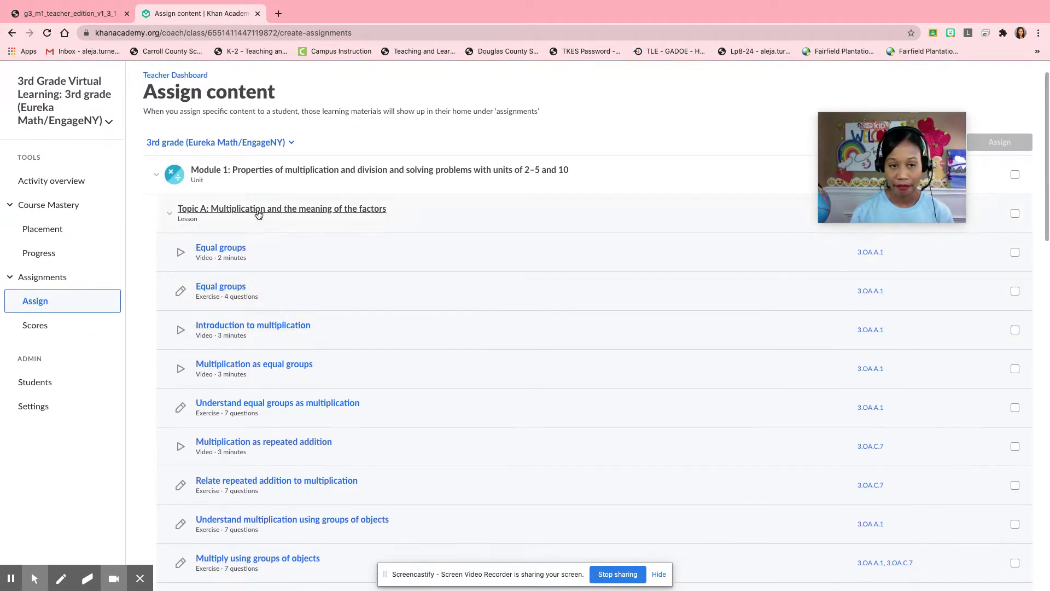
{"action": "scroll", "coordinate": [343, 364], "scroll_direction": "down", "scroll_amount": 15}
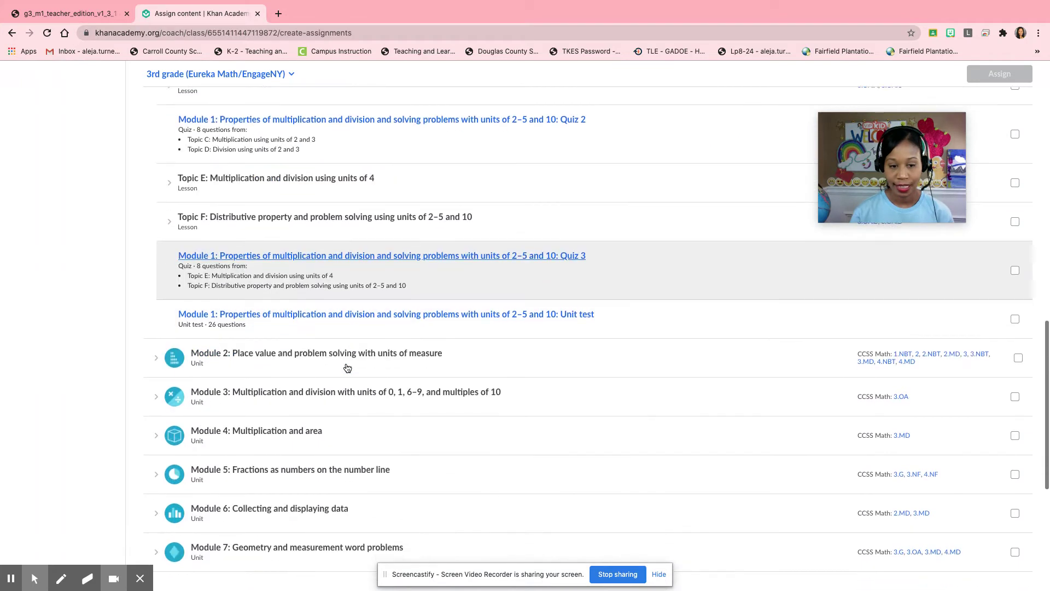
{"action": "scroll", "coordinate": [347, 368], "scroll_direction": "up", "scroll_amount": 8}
{"action": "scroll", "coordinate": [347, 368], "scroll_direction": "up", "scroll_amount": 10}
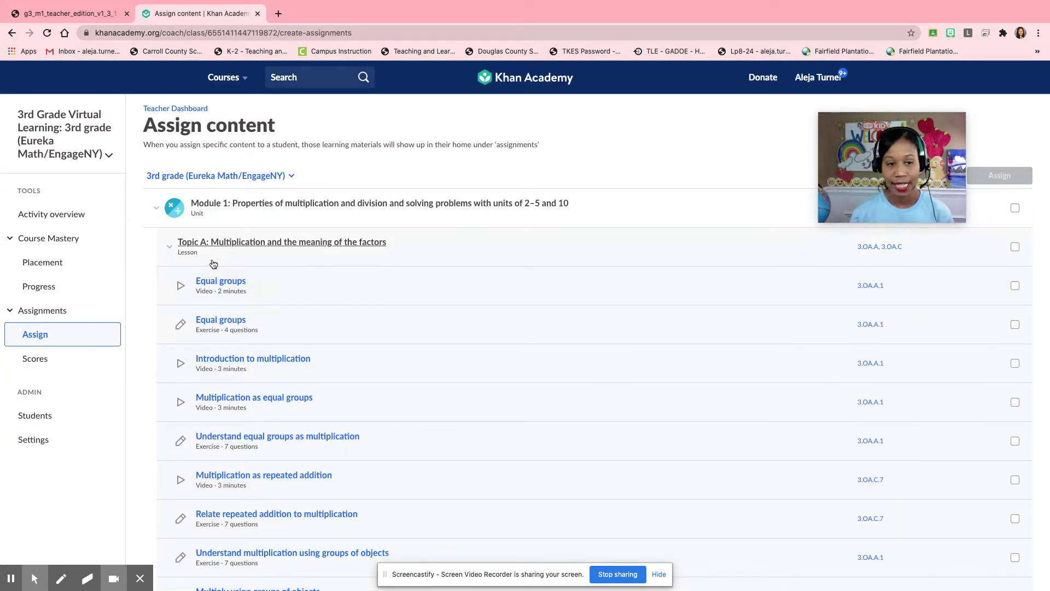
{"action": "scroll", "coordinate": [247, 285], "scroll_direction": "down", "scroll_amount": 1}
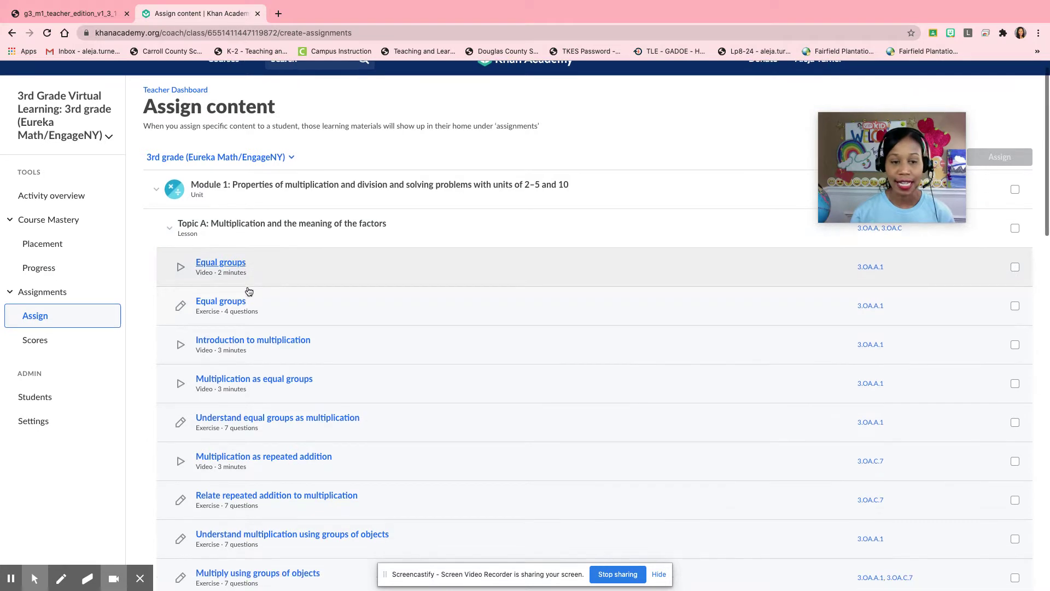
{"action": "scroll", "coordinate": [248, 291], "scroll_direction": "down", "scroll_amount": 1}
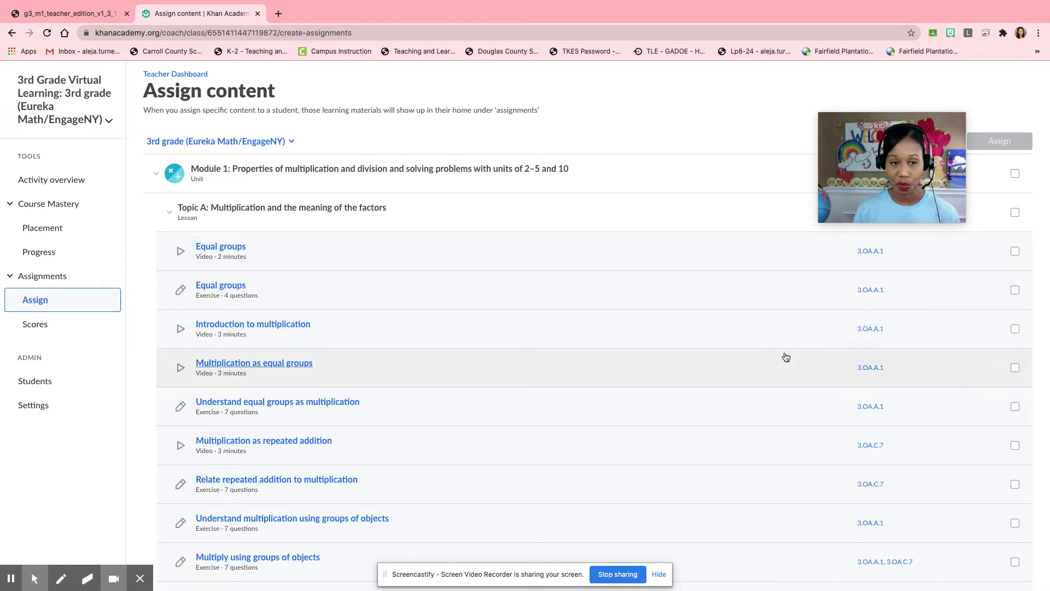
{"action": "scroll", "coordinate": [788, 356], "scroll_direction": "down", "scroll_amount": 2}
{"action": "scroll", "coordinate": [791, 357], "scroll_direction": "down", "scroll_amount": 1}
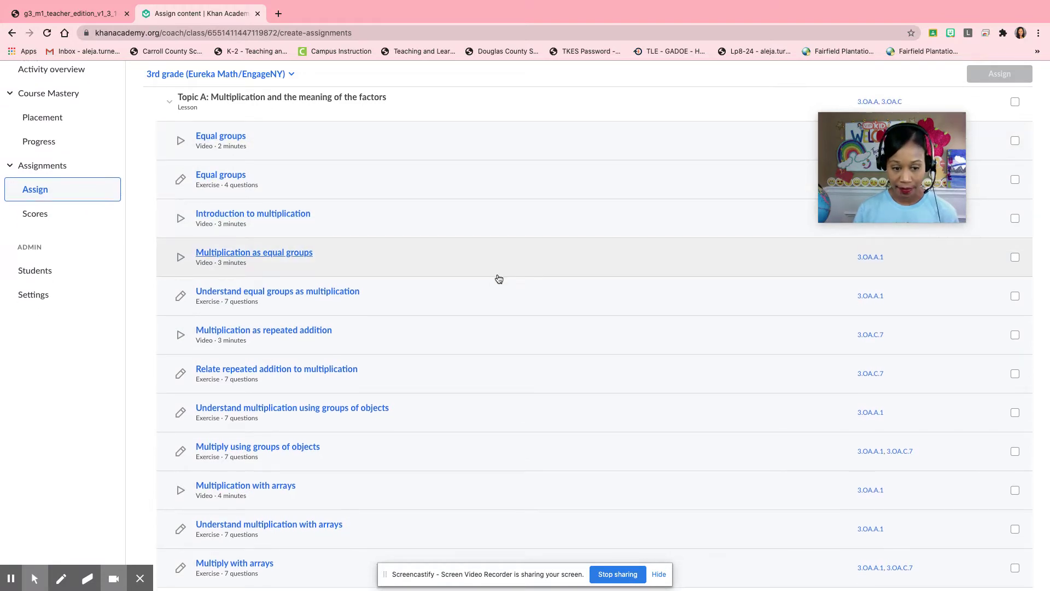
{"action": "scroll", "coordinate": [498, 274], "scroll_direction": "down", "scroll_amount": 3}
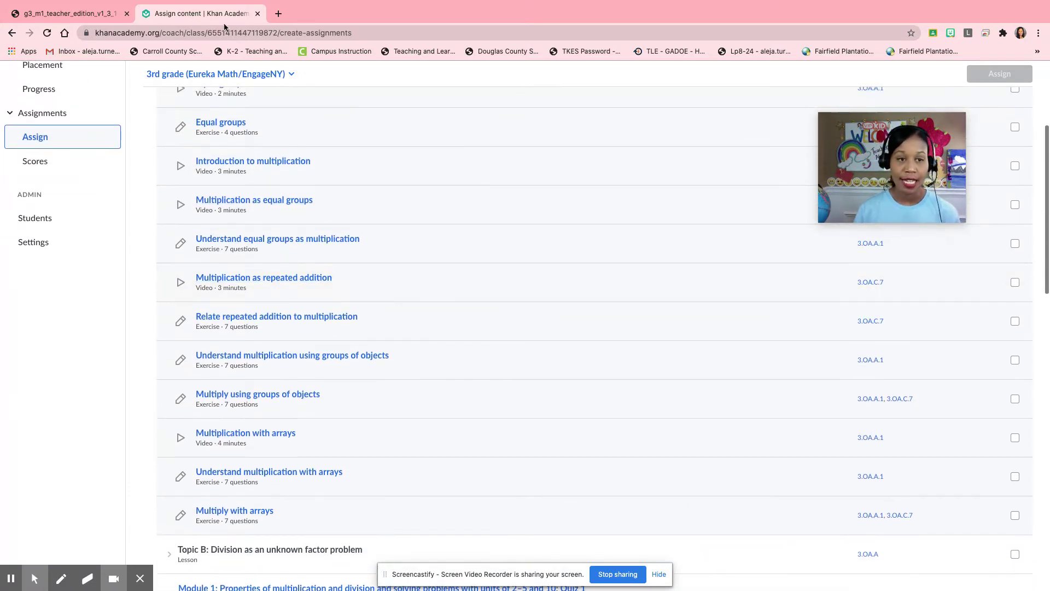
Step: View the teacher edition PDF's module topics overview, then return to Khan Academy's assign list
{"action": "left_click", "coordinate": [70, 13]}
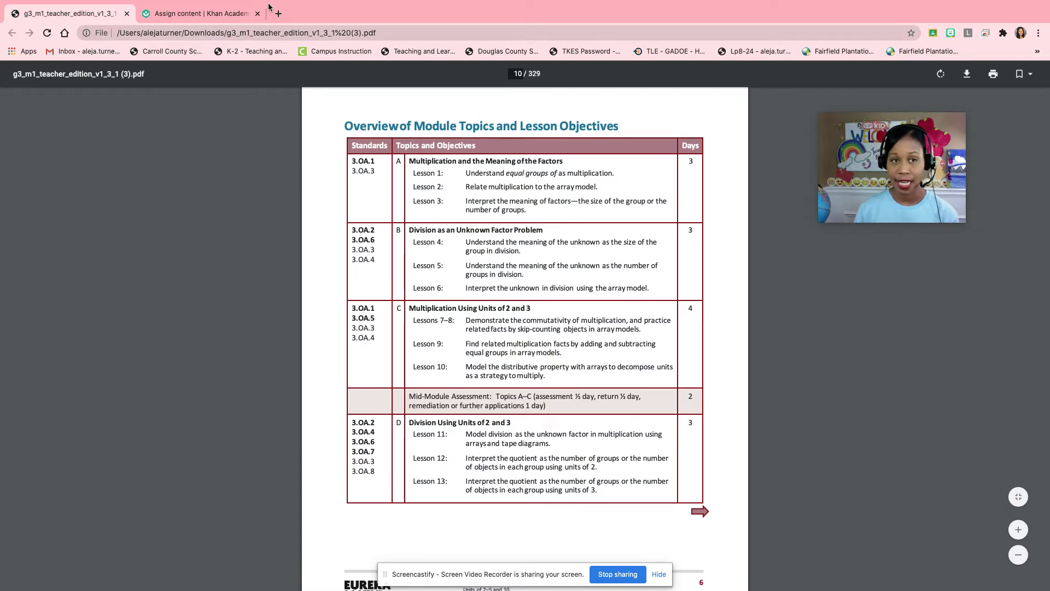
{"action": "left_click", "coordinate": [178, 18]}
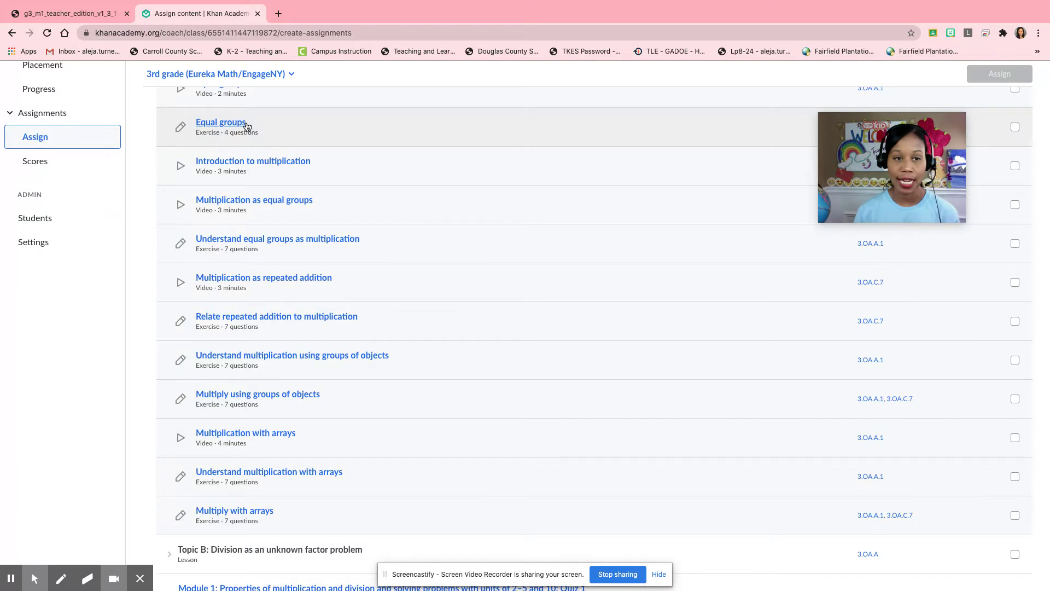
{"action": "scroll", "coordinate": [235, 164], "scroll_direction": "up", "scroll_amount": 3}
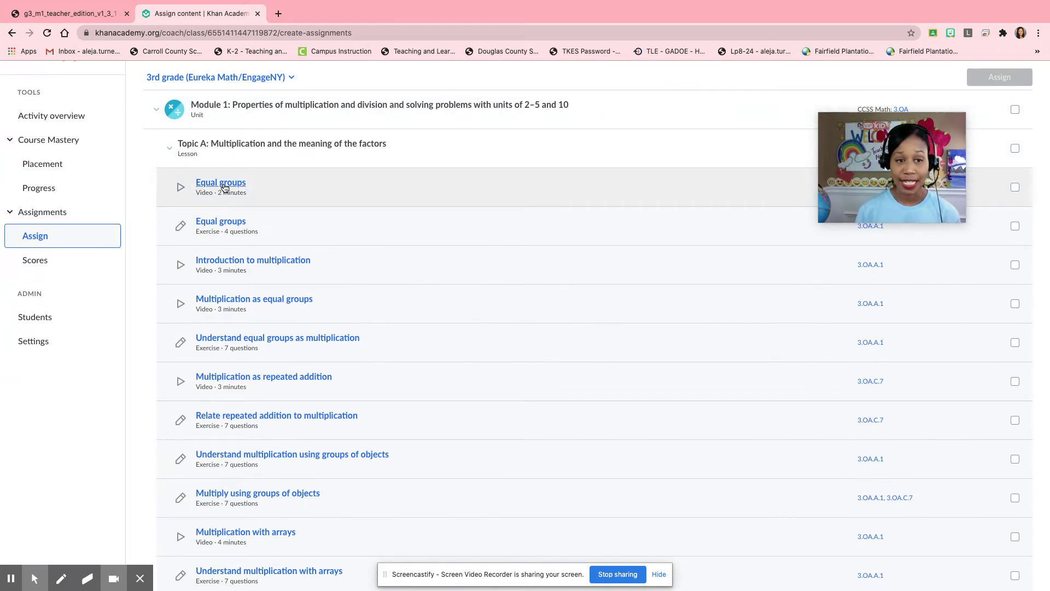
{"action": "left_click", "coordinate": [223, 186]}
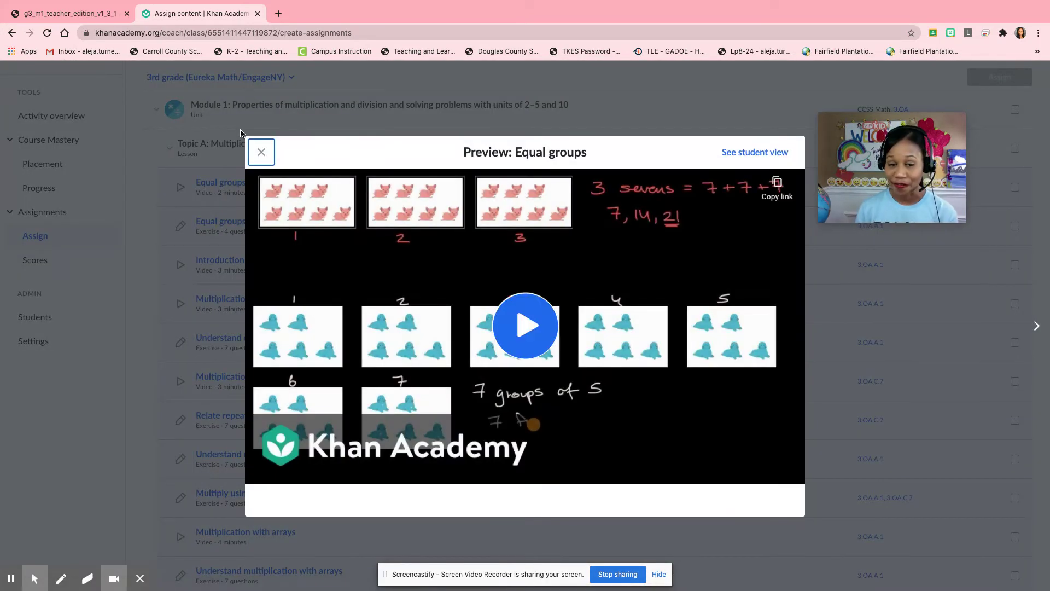
{"action": "left_click", "coordinate": [262, 155]}
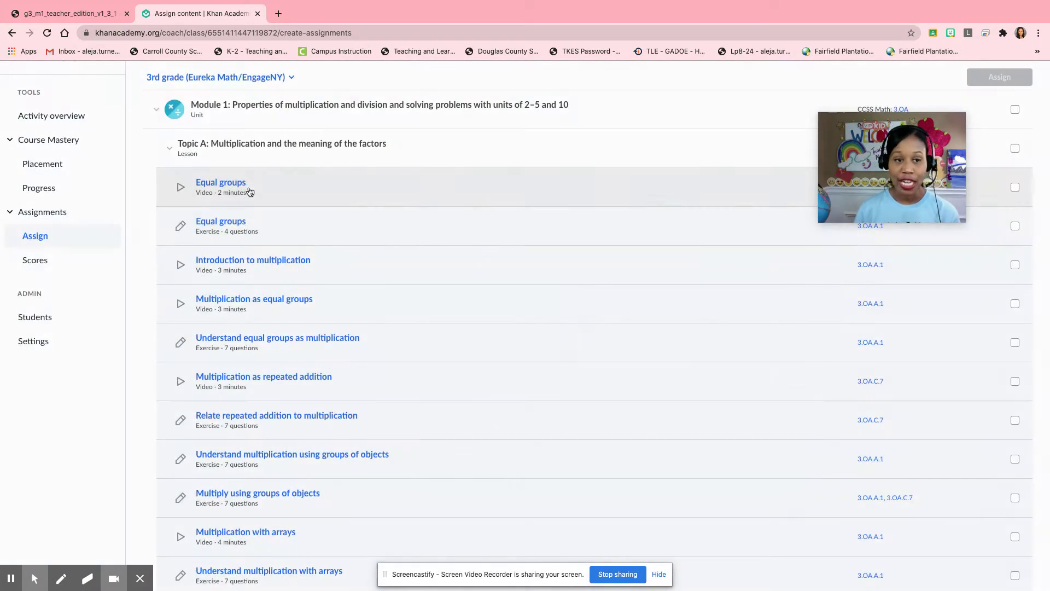
{"action": "left_click", "coordinate": [229, 225]}
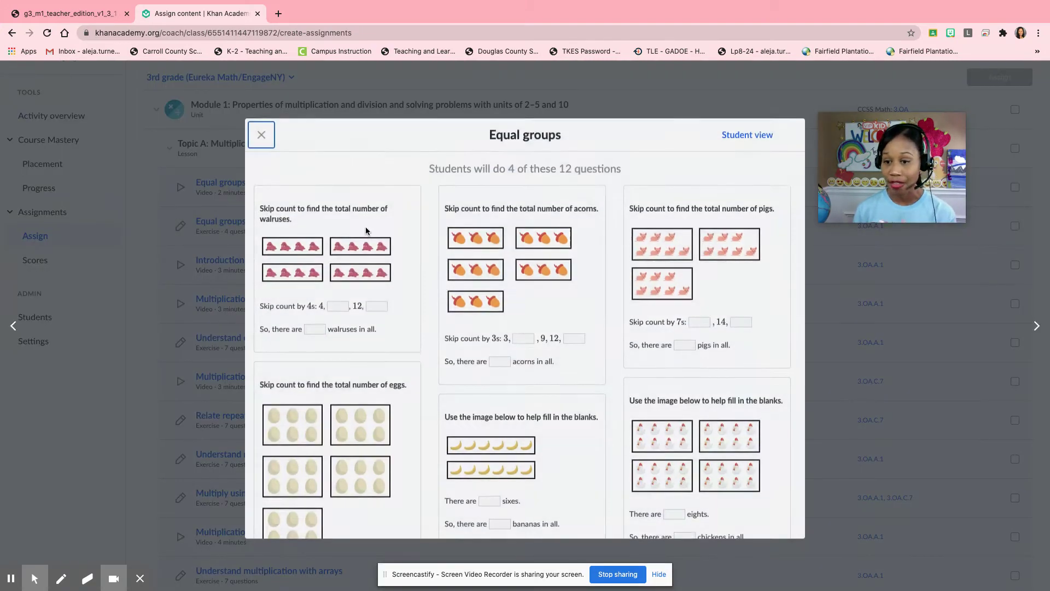
{"action": "scroll", "coordinate": [415, 234], "scroll_direction": "down", "scroll_amount": 3}
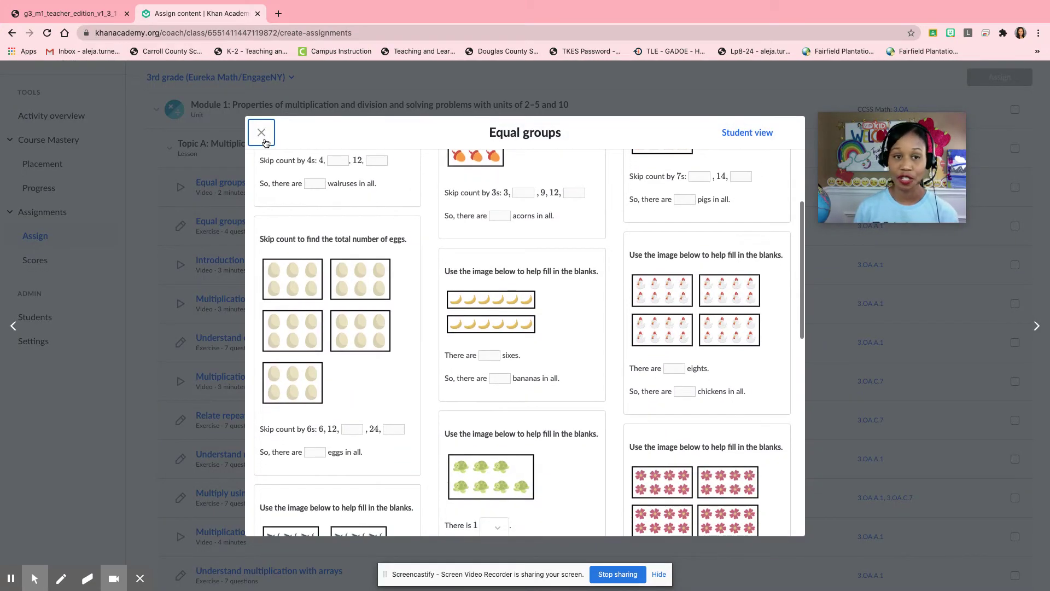
{"action": "left_click", "coordinate": [261, 132]}
{"action": "scroll", "coordinate": [422, 275], "scroll_direction": "down", "scroll_amount": 5}
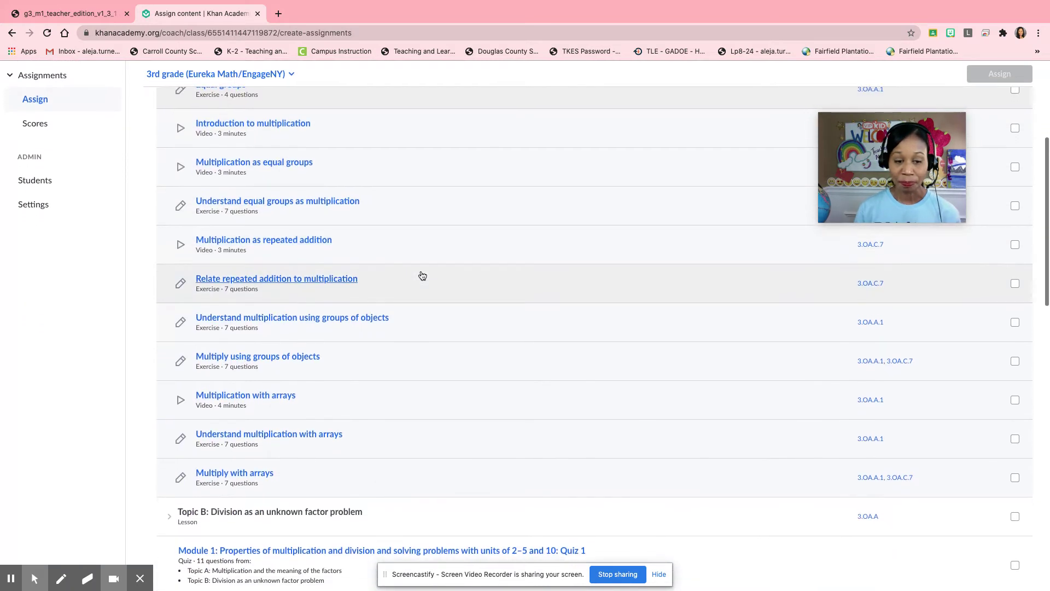
{"action": "scroll", "coordinate": [422, 275], "scroll_direction": "up", "scroll_amount": 4}
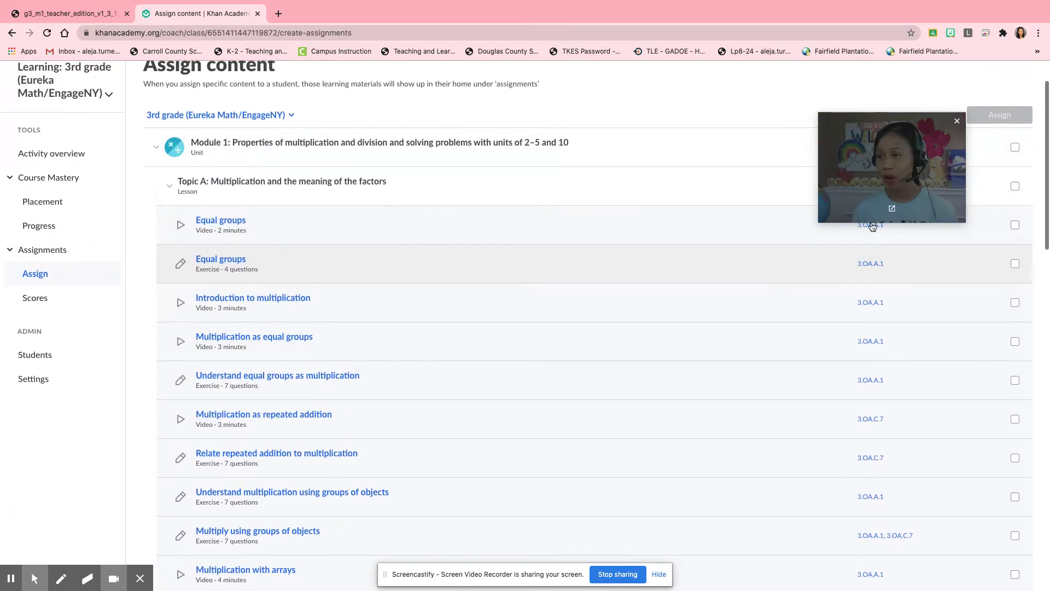
Step: Select all of Module 1 for assignment, then clear that selection again
{"action": "left_click", "coordinate": [1015, 149]}
{"action": "scroll", "coordinate": [1012, 208], "scroll_direction": "down", "scroll_amount": 1}
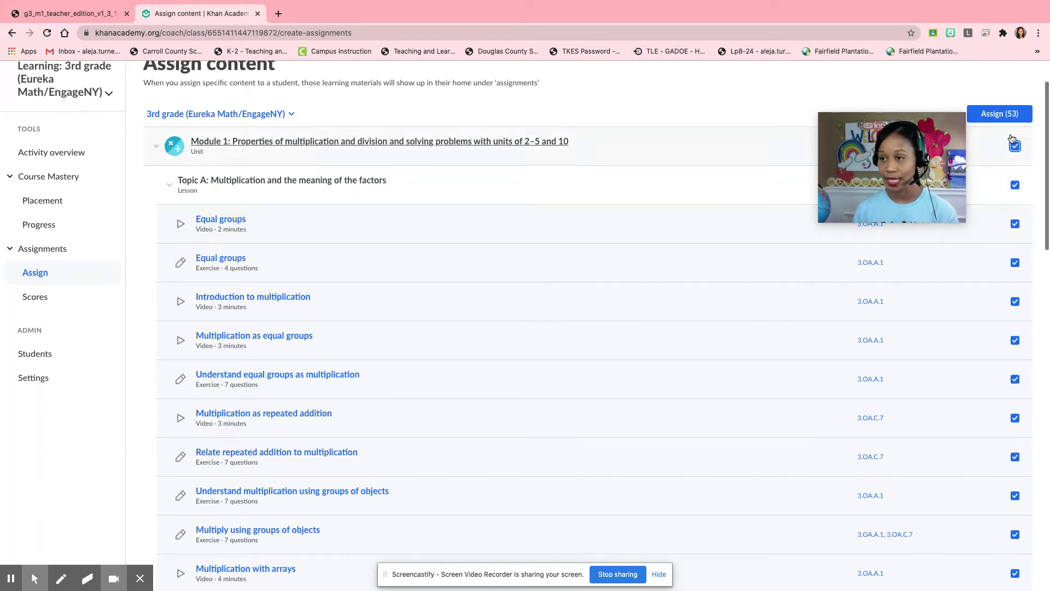
{"action": "left_click", "coordinate": [1014, 144]}
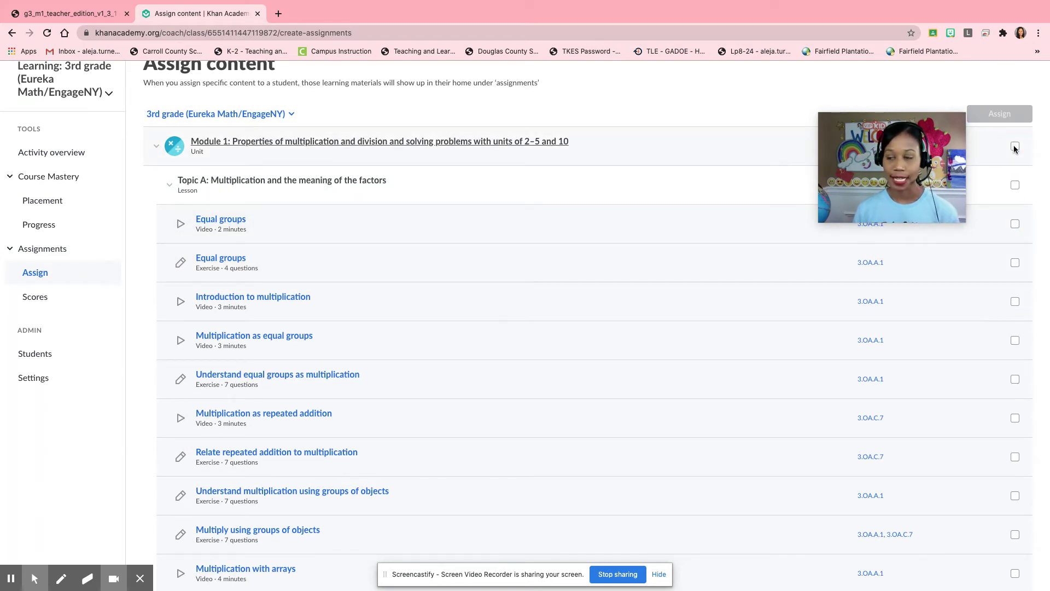
{"action": "scroll", "coordinate": [1012, 170], "scroll_direction": "down", "scroll_amount": 1}
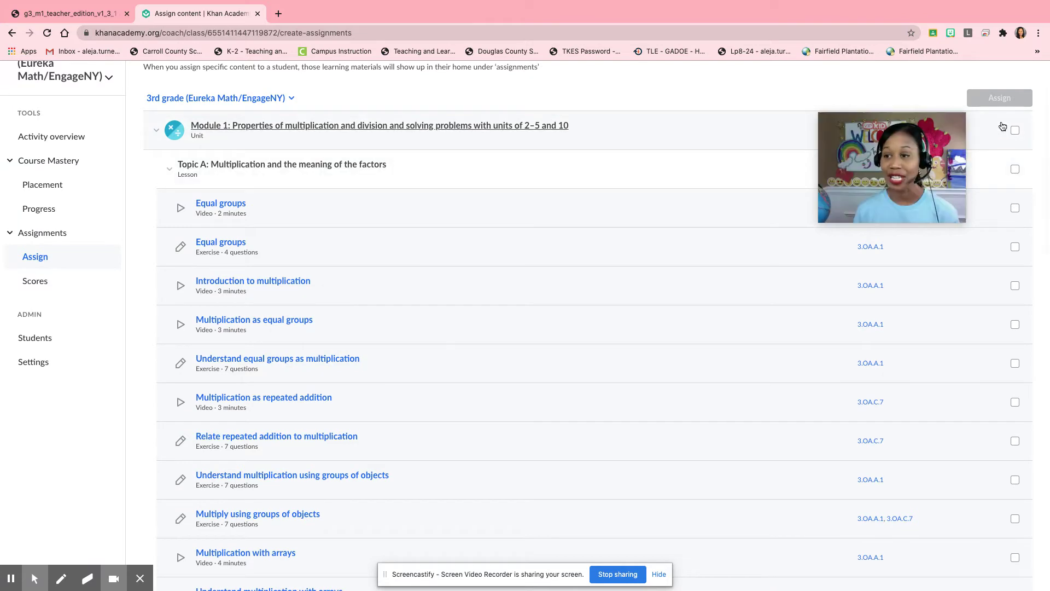
{"action": "scroll", "coordinate": [1018, 158], "scroll_direction": "down", "scroll_amount": 1}
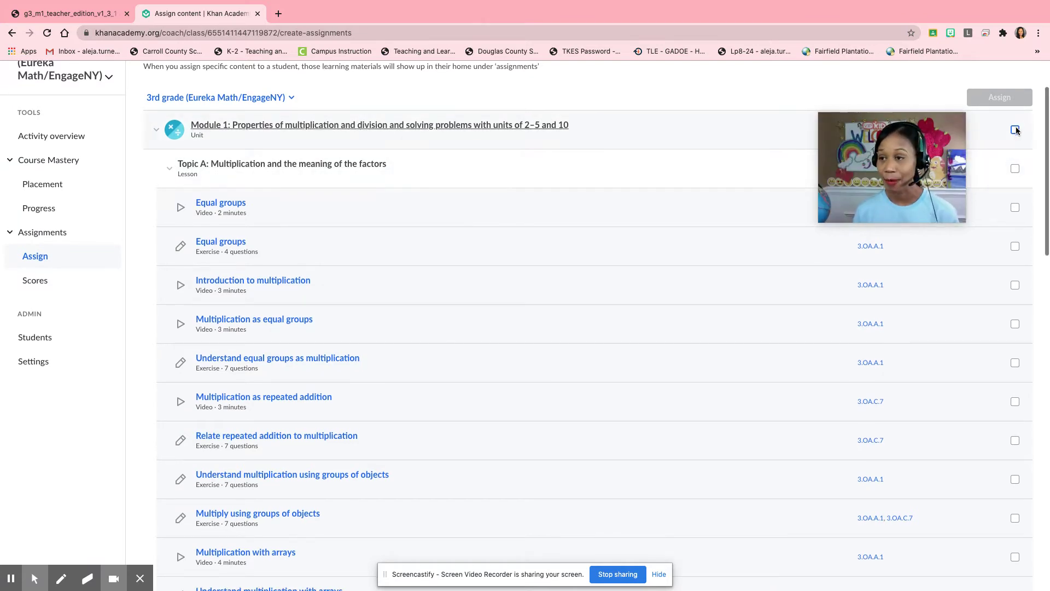
Step: Check only Topic A so Assign shows 12 items, then review the list back to the top
{"action": "left_click", "coordinate": [1016, 166]}
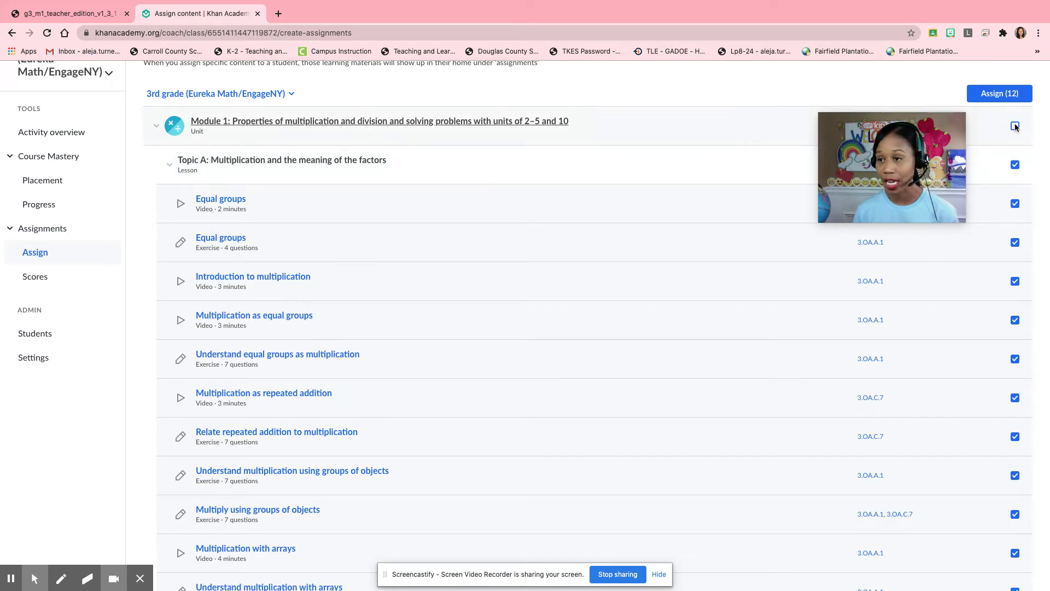
{"action": "scroll", "coordinate": [1017, 142], "scroll_direction": "down", "scroll_amount": 3}
{"action": "scroll", "coordinate": [1019, 164], "scroll_direction": "down", "scroll_amount": 5}
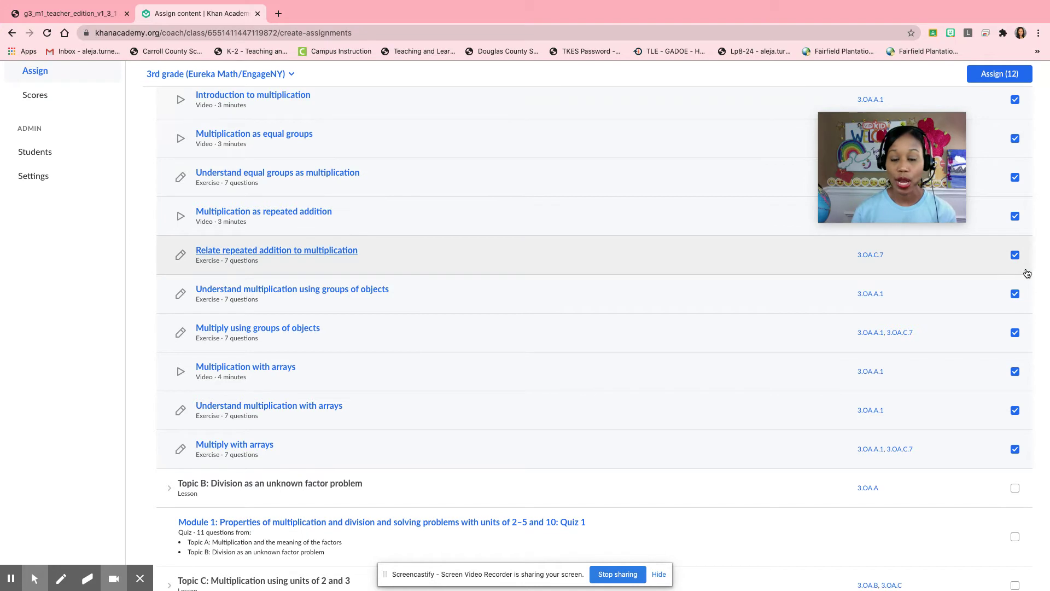
{"action": "scroll", "coordinate": [1027, 273], "scroll_direction": "down", "scroll_amount": 2}
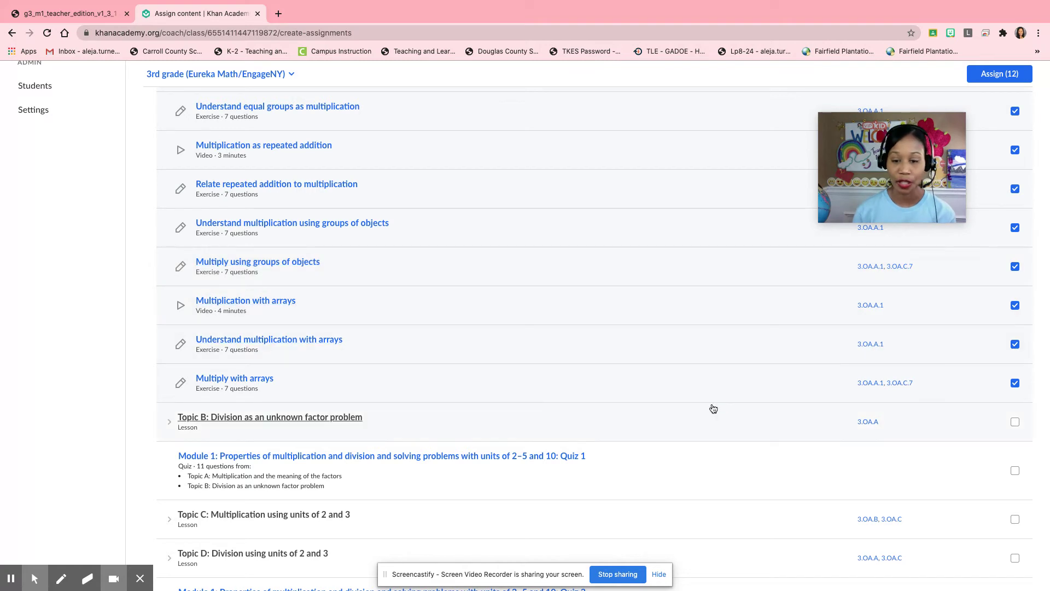
{"action": "scroll", "coordinate": [508, 461], "scroll_direction": "down", "scroll_amount": 1}
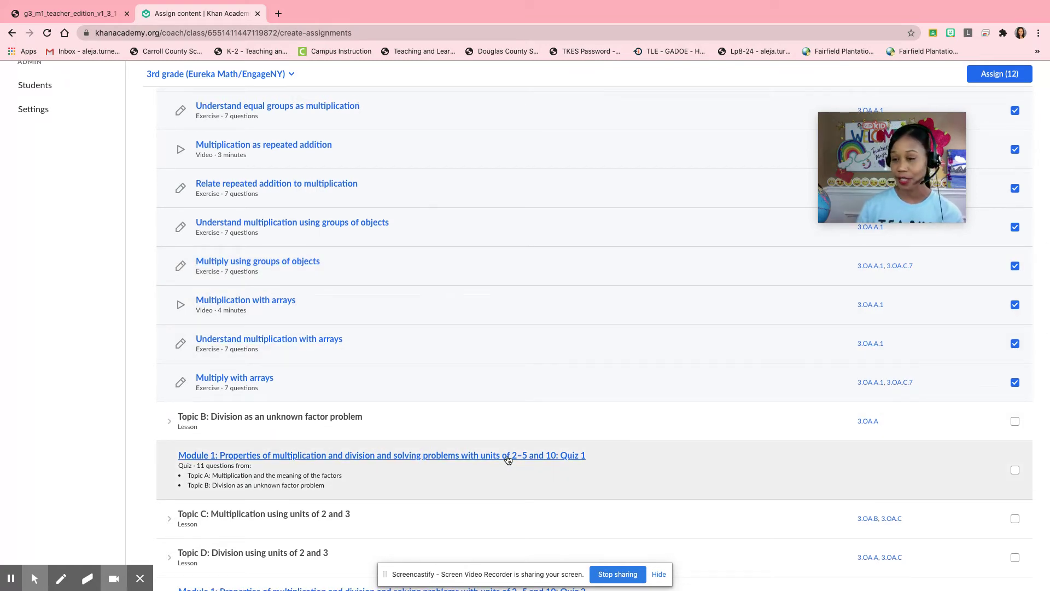
{"action": "scroll", "coordinate": [509, 454], "scroll_direction": "down", "scroll_amount": 2}
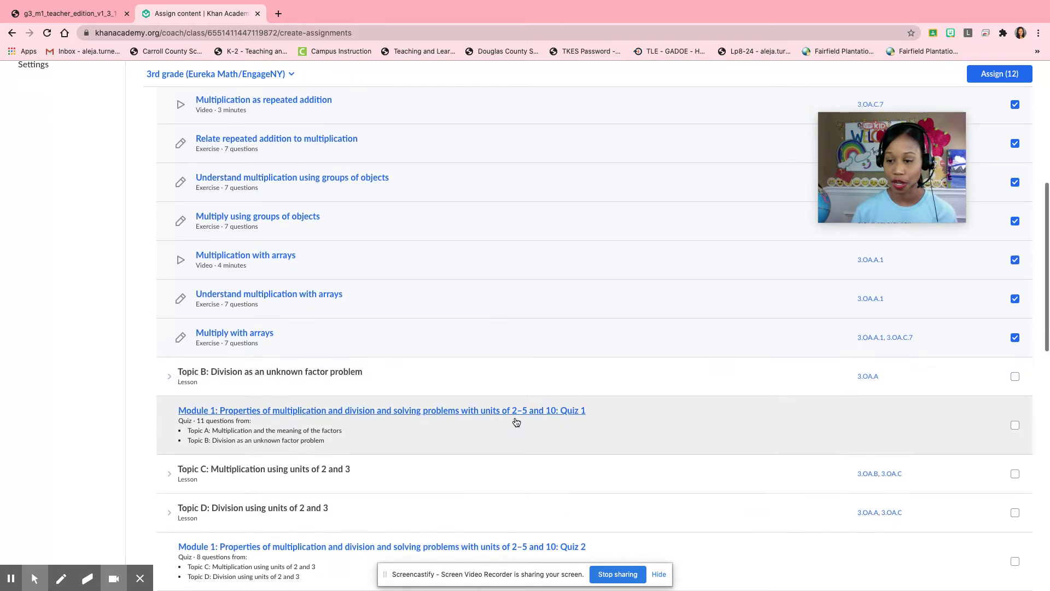
{"action": "scroll", "coordinate": [517, 422], "scroll_direction": "up", "scroll_amount": 4}
{"action": "scroll", "coordinate": [520, 421], "scroll_direction": "up", "scroll_amount": 5}
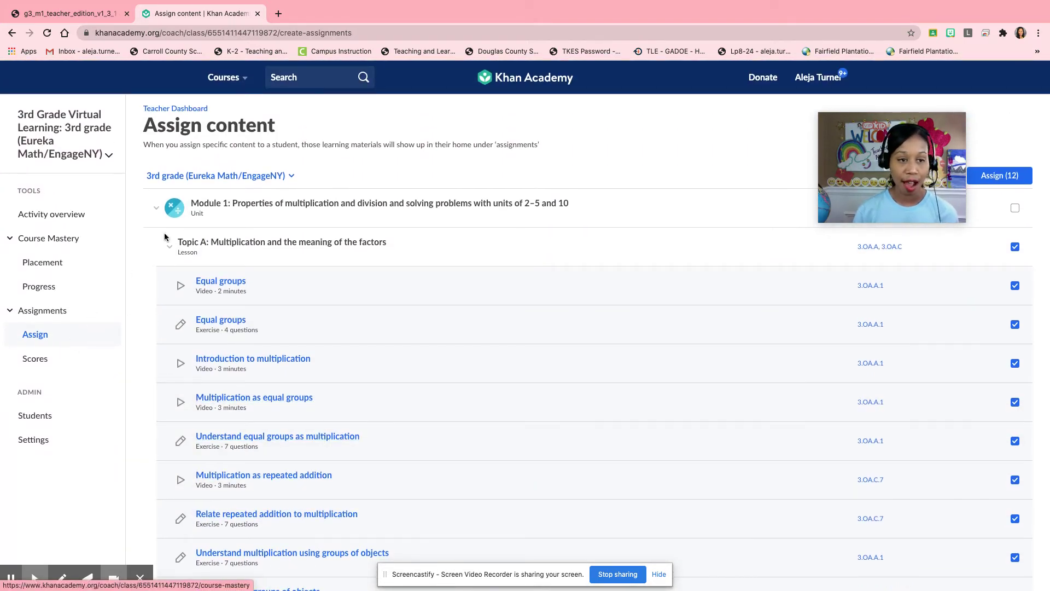
Step: From the Teacher Dashboard, open the 6th grade class and show its Assignment scores
{"action": "left_click", "coordinate": [167, 109]}
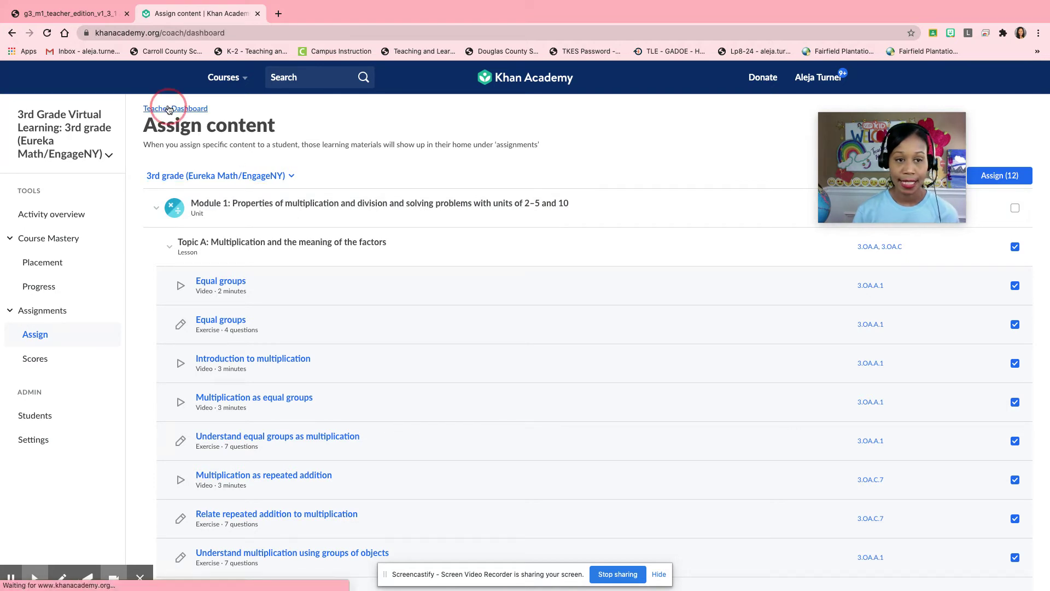
{"action": "scroll", "coordinate": [367, 375], "scroll_direction": "down", "scroll_amount": 5}
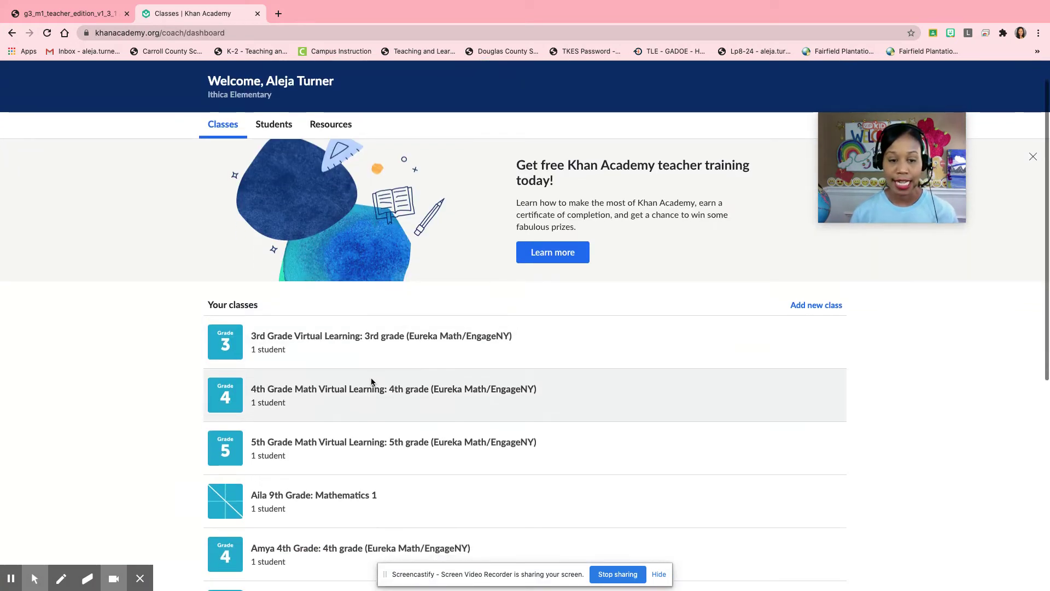
{"action": "scroll", "coordinate": [351, 395], "scroll_direction": "down", "scroll_amount": 2}
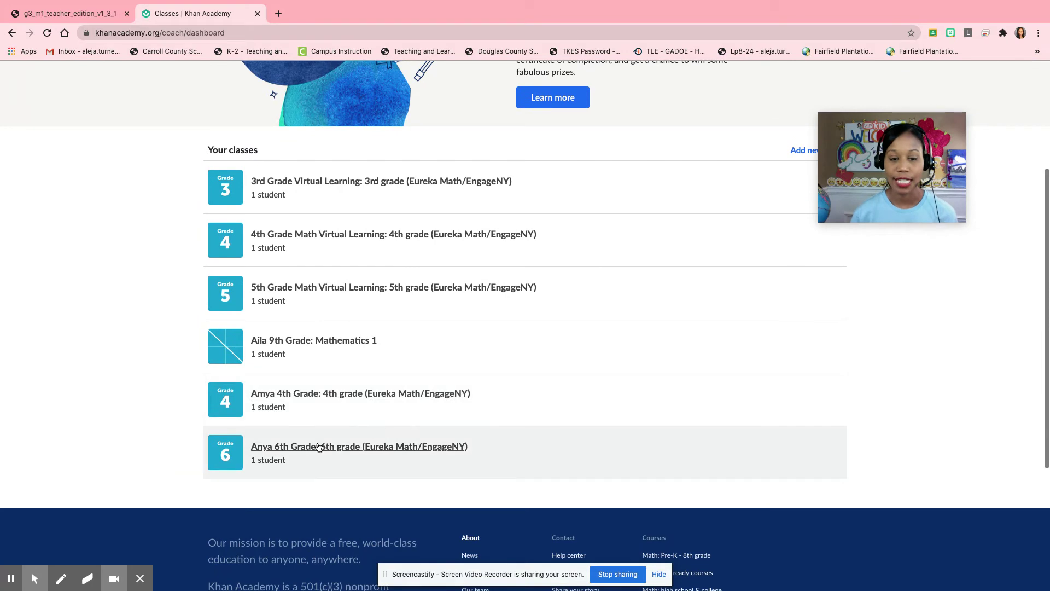
{"action": "left_click", "coordinate": [336, 440]}
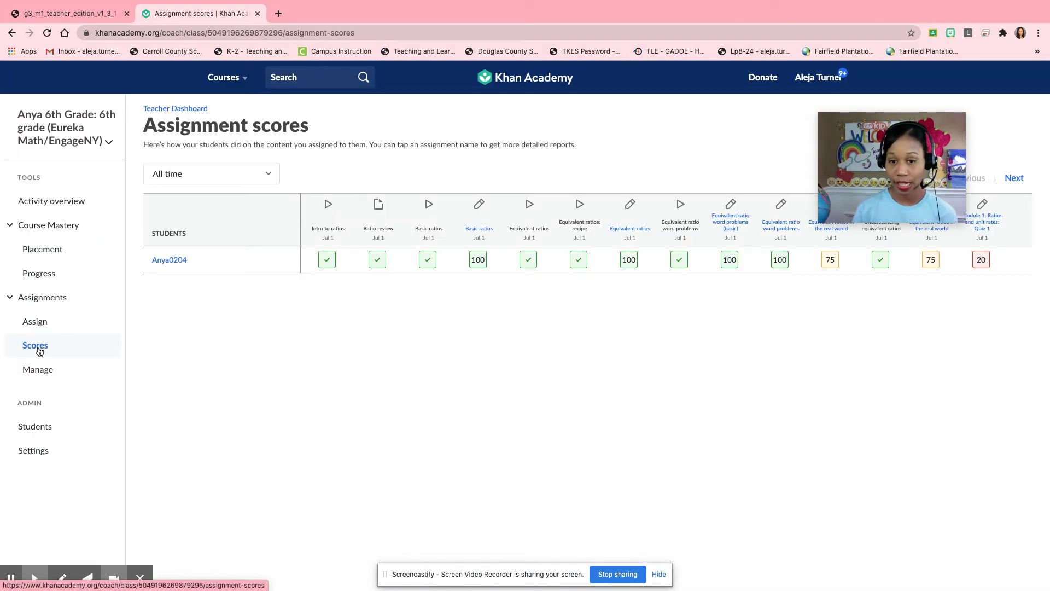
{"action": "left_click", "coordinate": [39, 349]}
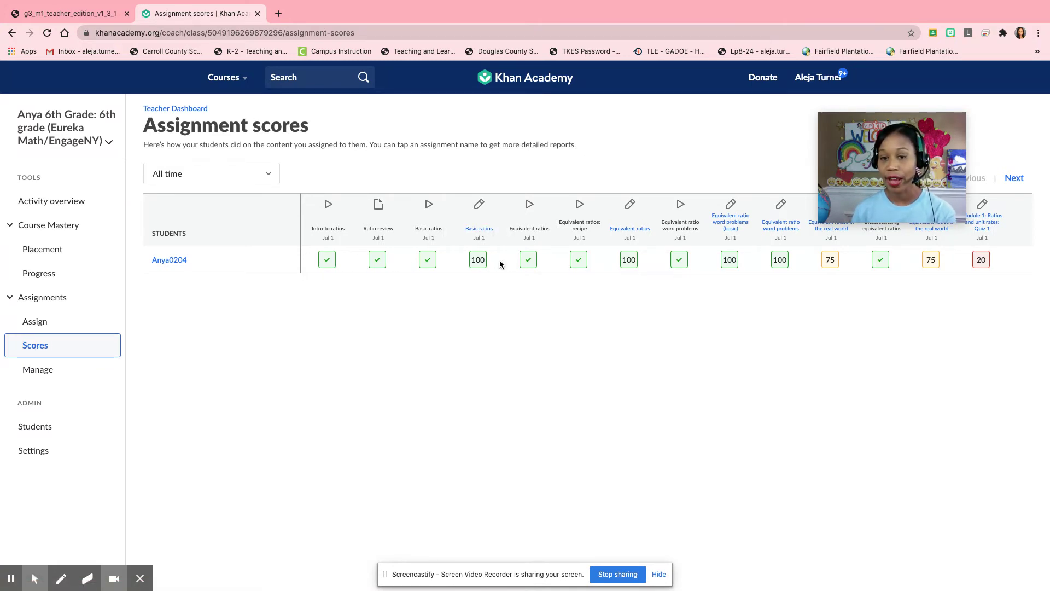
Step: Open the student's assignment list and circle the 4 attempts on Understand equivalent ratios
{"action": "left_click", "coordinate": [172, 262]}
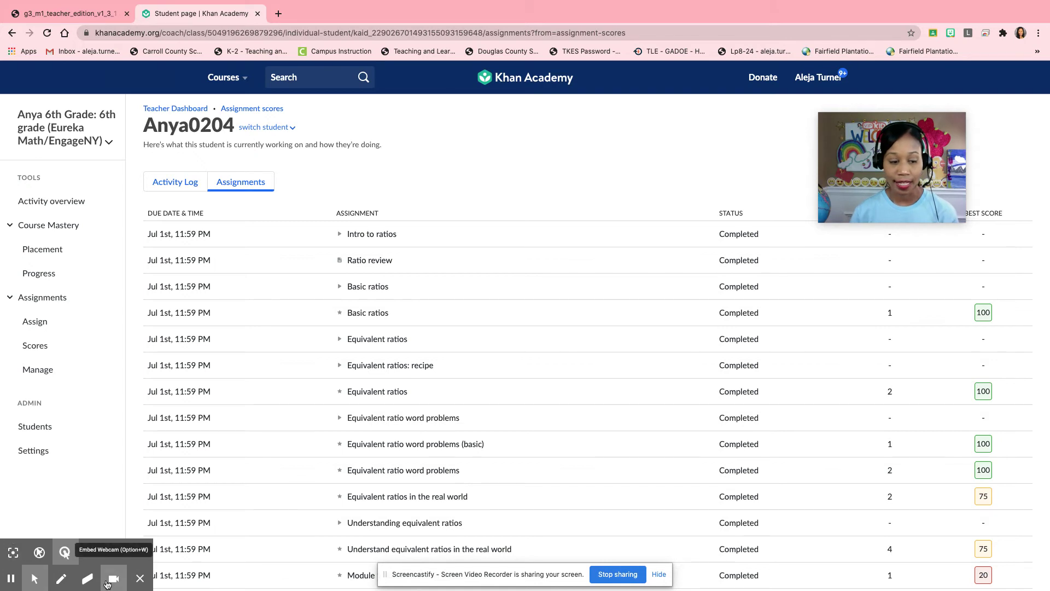
{"action": "left_click", "coordinate": [61, 578]}
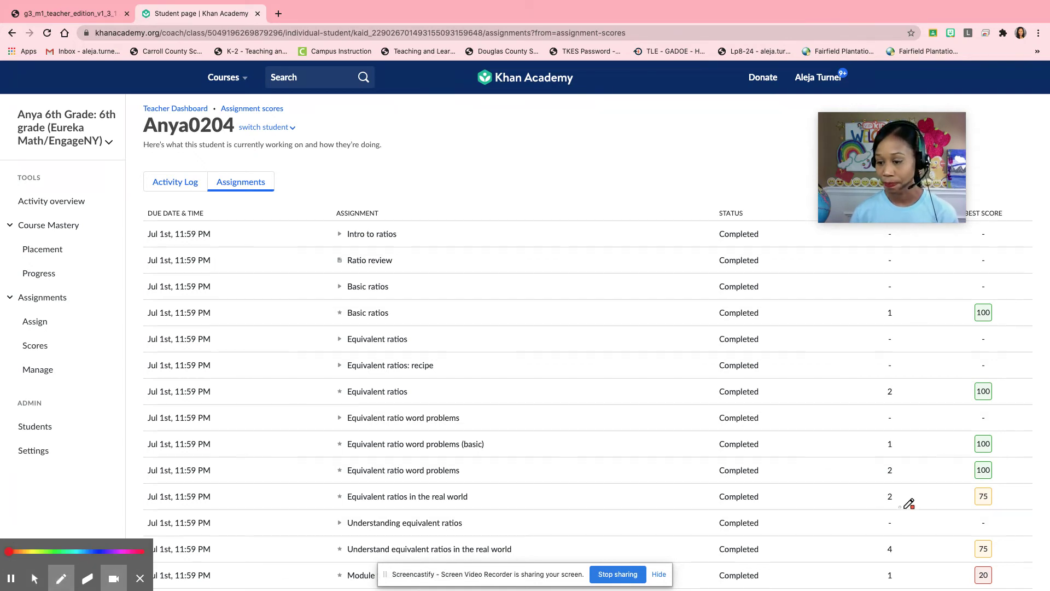
{"action": "mouse_move", "coordinate": [909, 542]}
{"action": "left_mouse_down"}
{"action": "mouse_move", "coordinate": [871, 553]}
{"action": "mouse_move", "coordinate": [915, 543]}
{"action": "mouse_move", "coordinate": [891, 540]}
{"action": "left_mouse_up"}
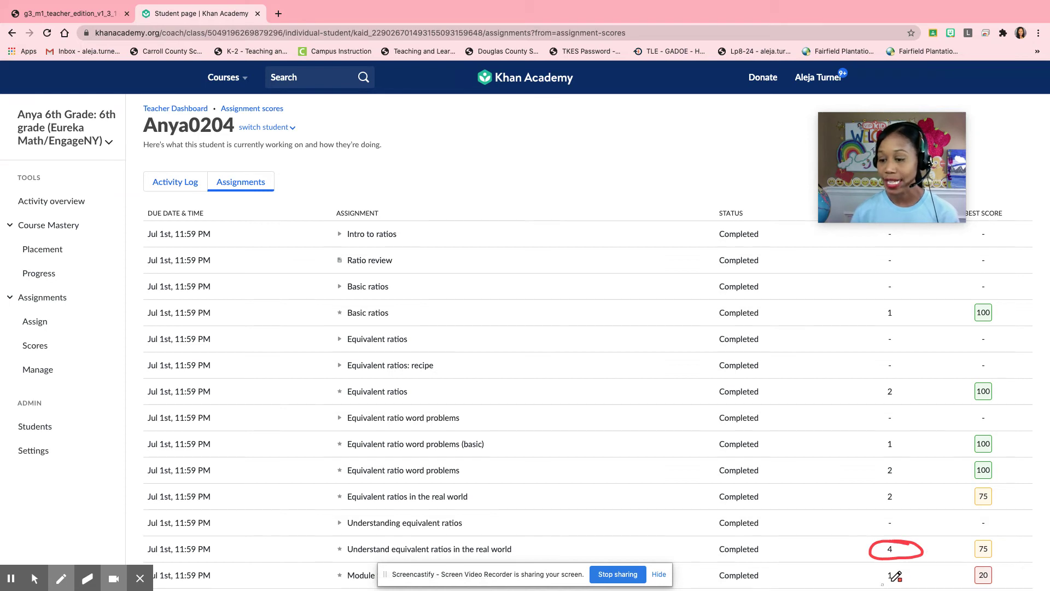